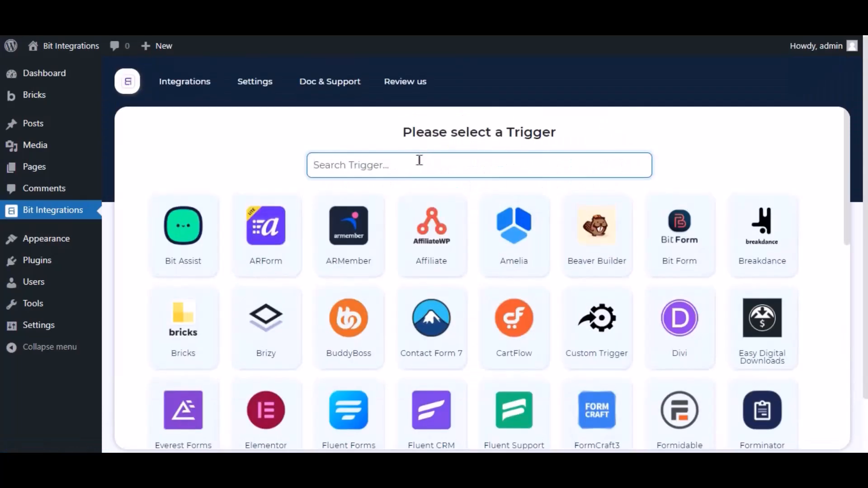
- Search 'bricks', pick Bricks as the trigger, and preview the Form/Task Name list
text(bricks)
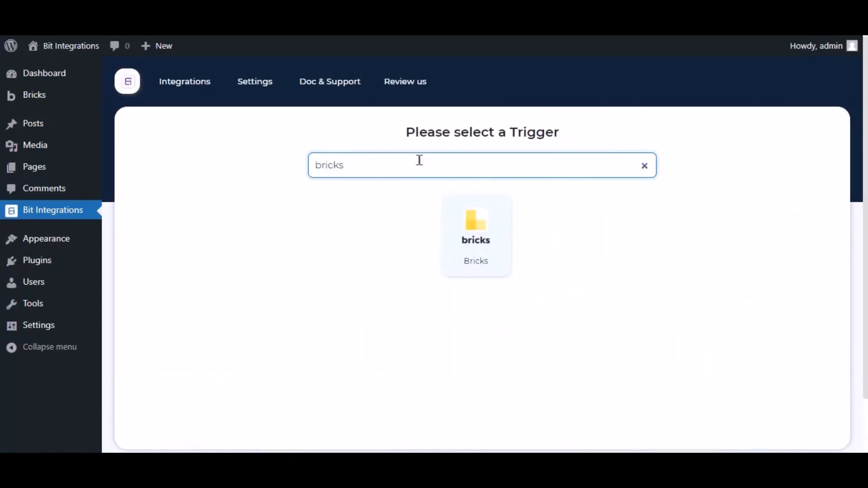
click(454, 220)
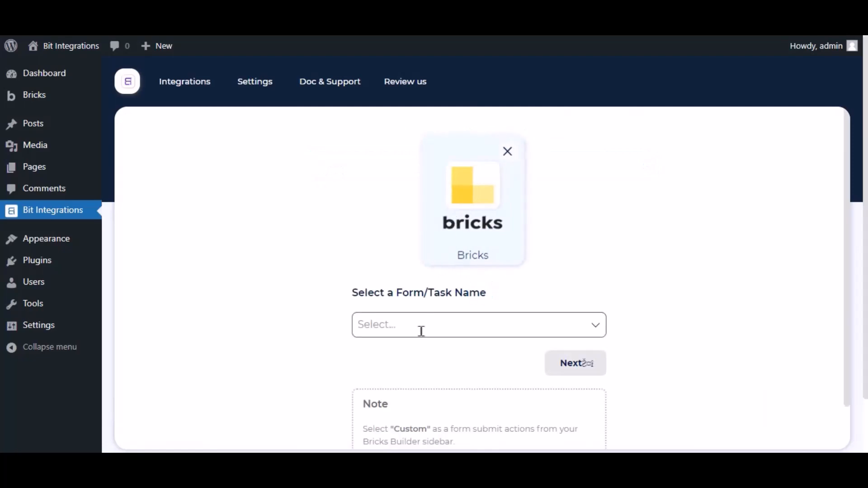
click(421, 333)
click(323, 315)
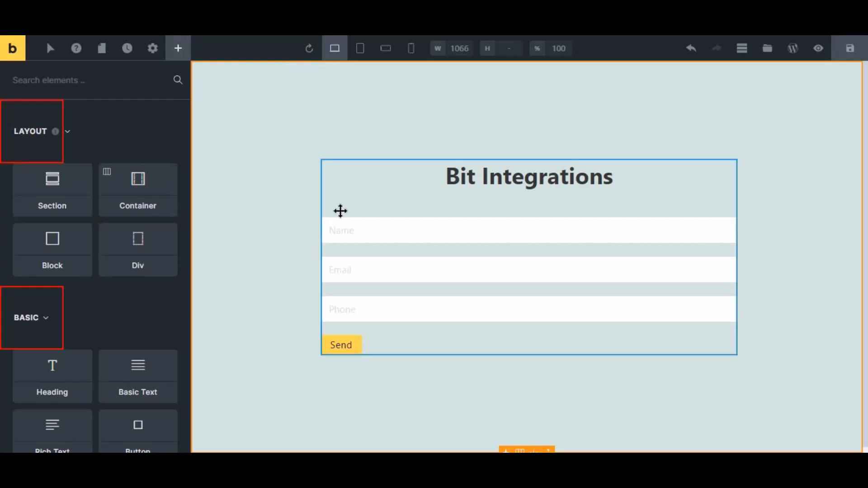
- Set the contact form's after-submit action to Custom and save the Bricks page
click(361, 260)
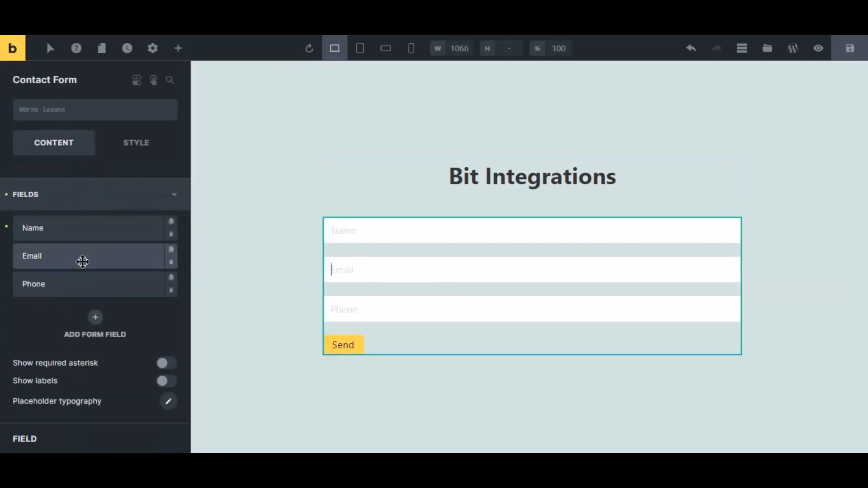
click(51, 206)
click(52, 261)
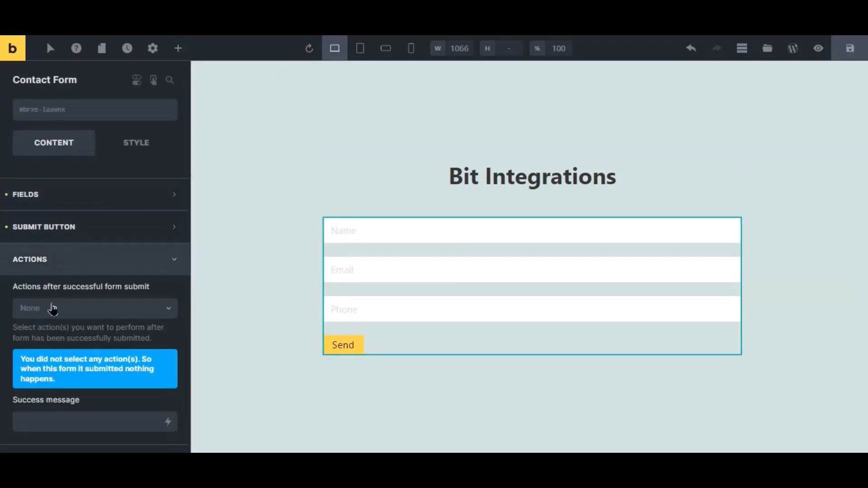
click(53, 309)
click(41, 330)
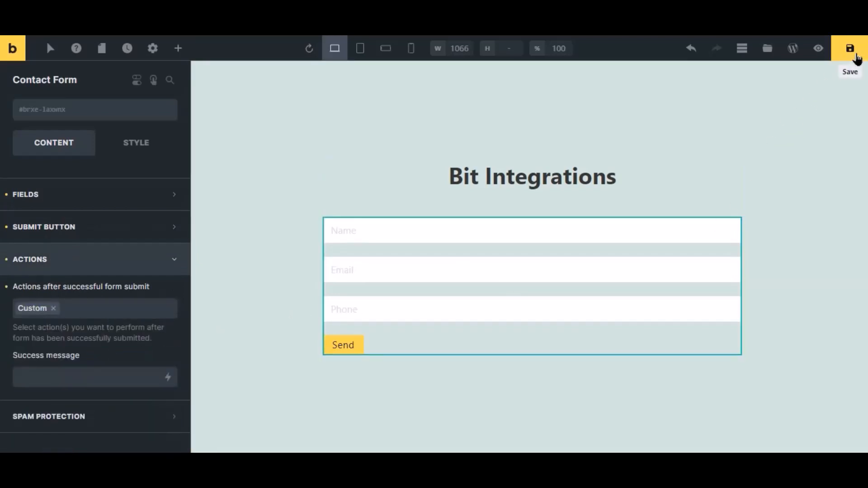
click(850, 49)
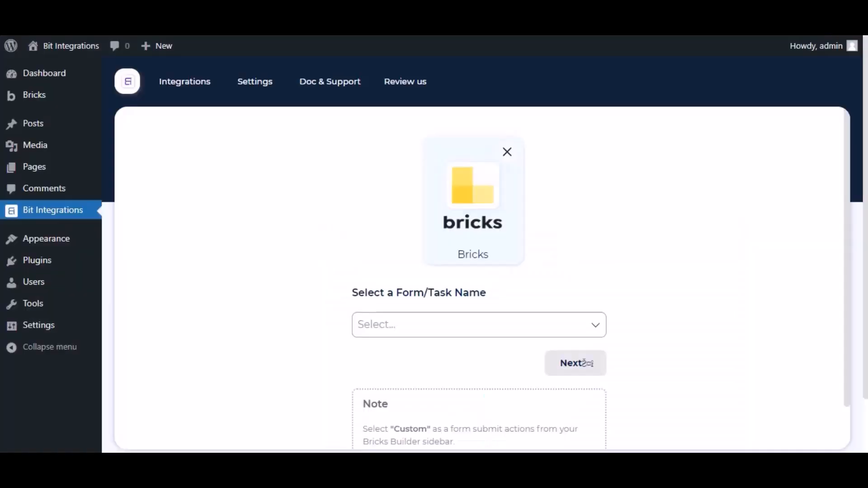
- Choose Contact Form as the Bricks trigger form and continue
scroll(403, 267, down, 2)
click(403, 264)
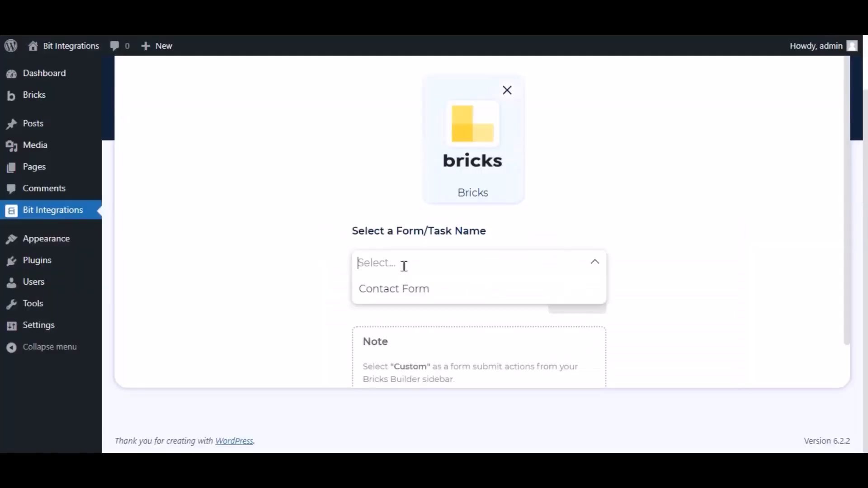
click(403, 295)
click(572, 307)
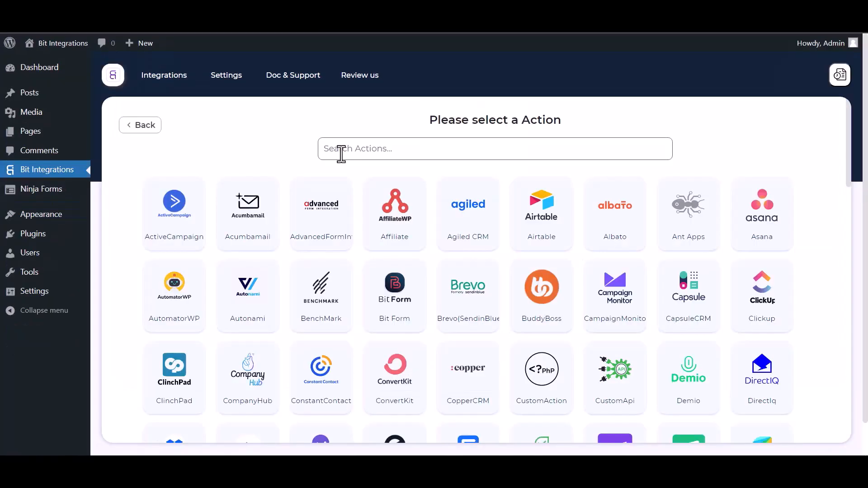
- Search 'perf' among actions and pick PerfexCRM
click(341, 154)
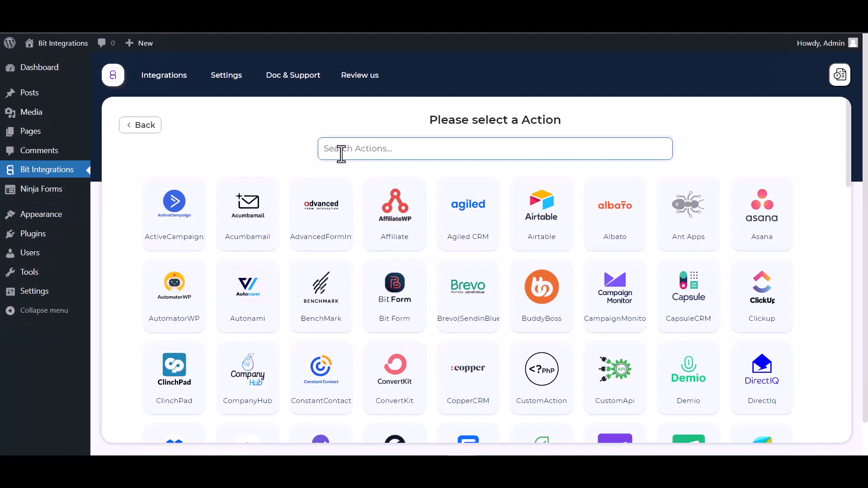
text(perf)
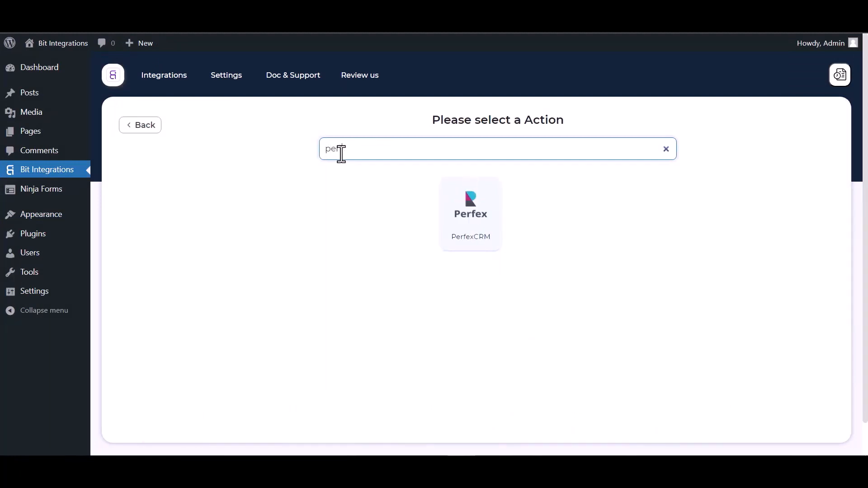
click(471, 240)
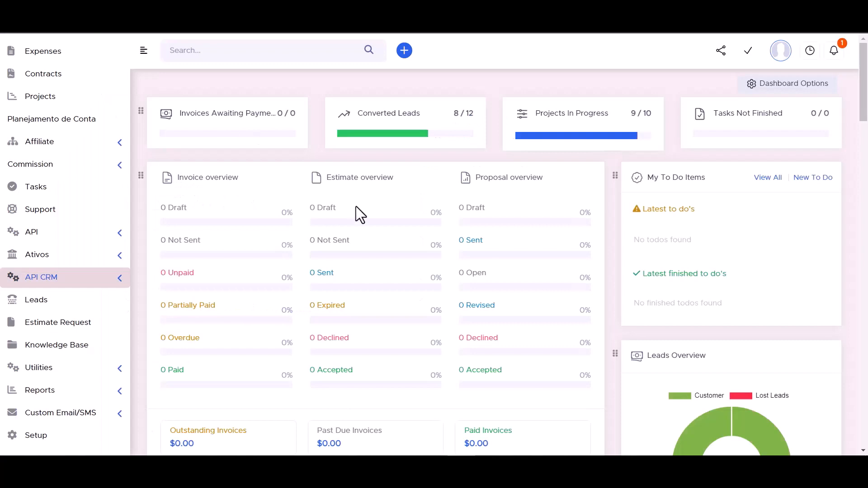
- Open Perfex's API CRM Manager page and select the full API URL
click(120, 284)
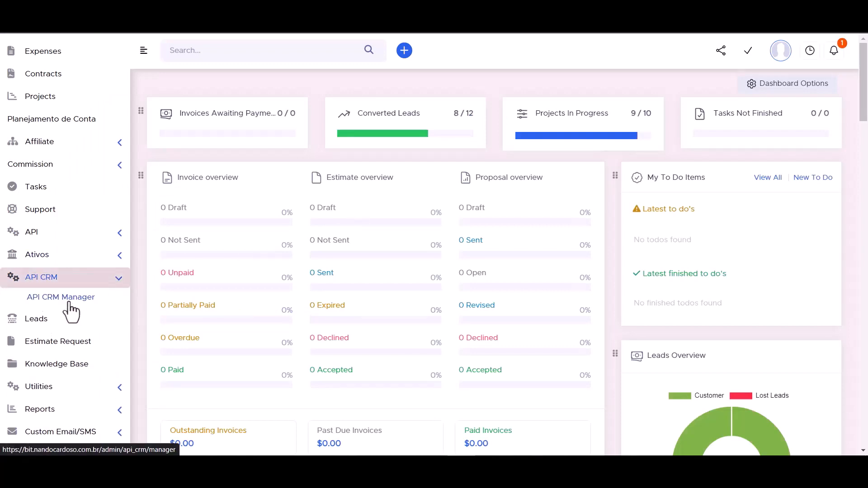
click(69, 304)
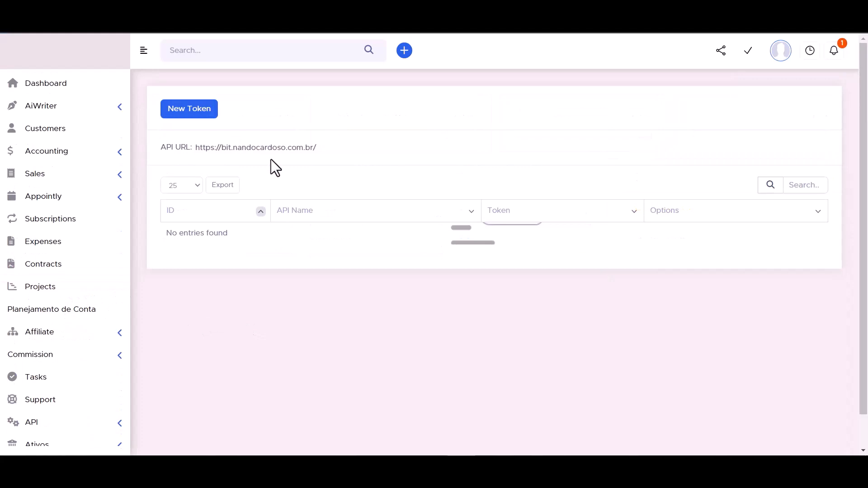
click(236, 150)
double_click(235, 150)
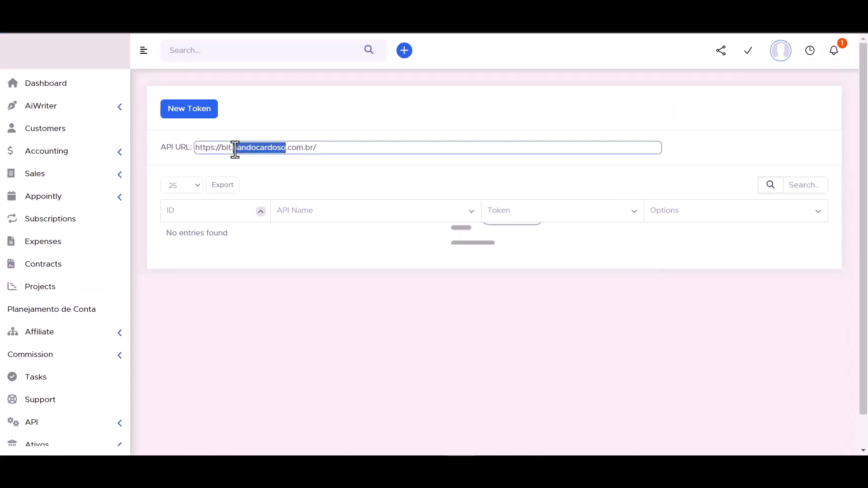
click(235, 150)
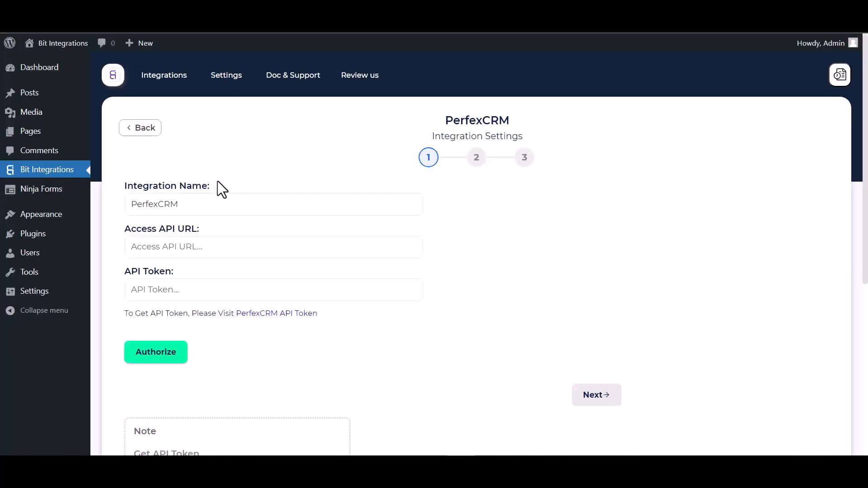
- Paste the Perfex API URL into Access API URL, then open Perfex's API Management page
click(184, 254)
text(https://bit.nandocardoso.com.br/)
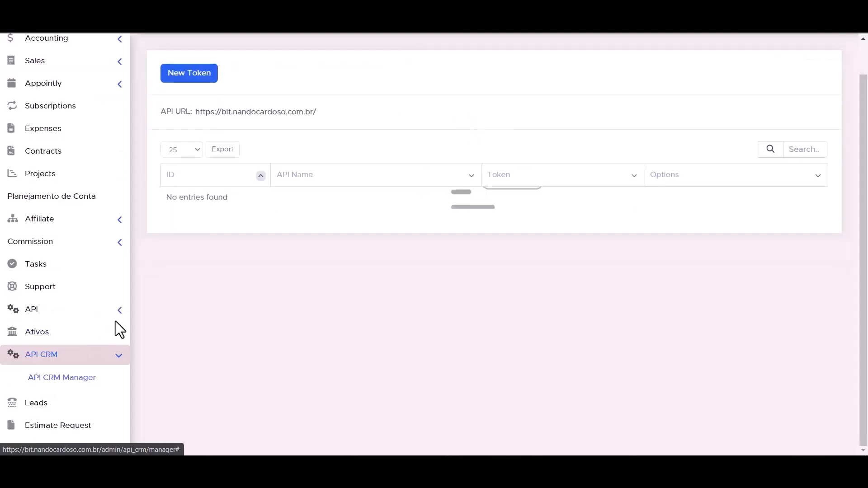
click(121, 312)
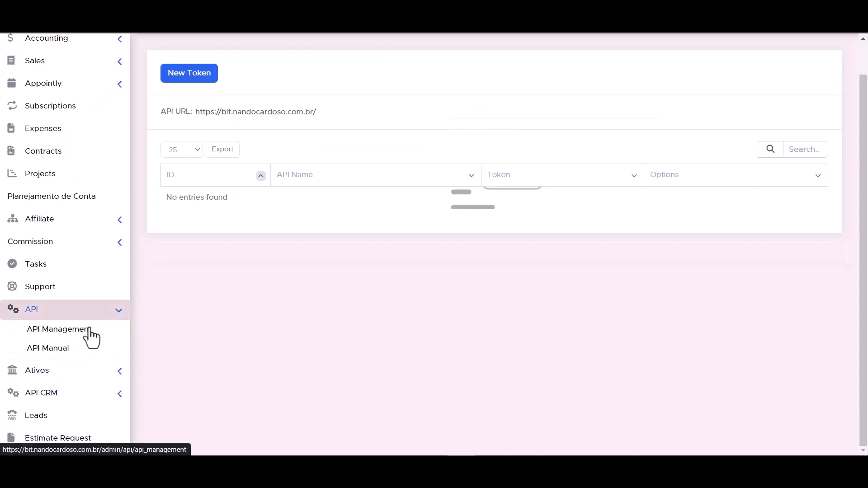
click(69, 335)
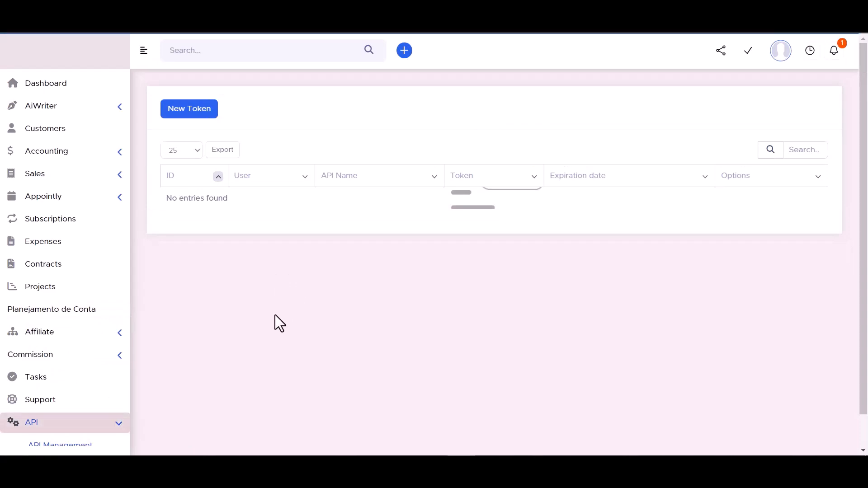
click(189, 108)
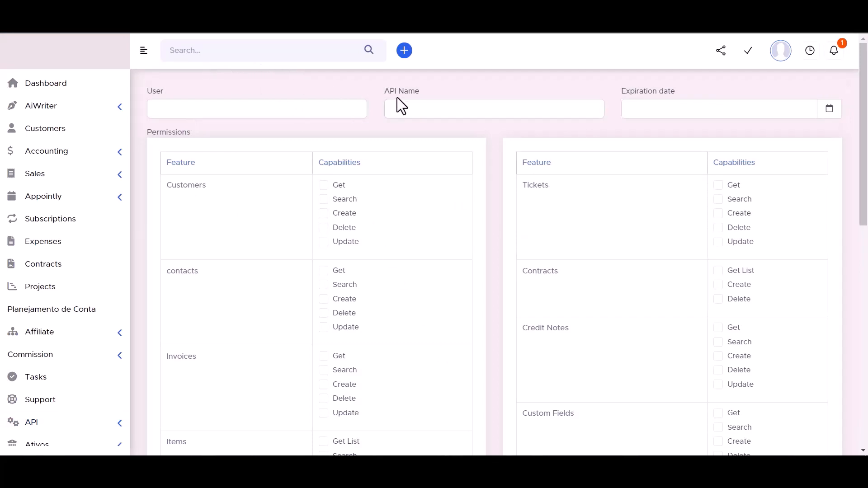
click(414, 108)
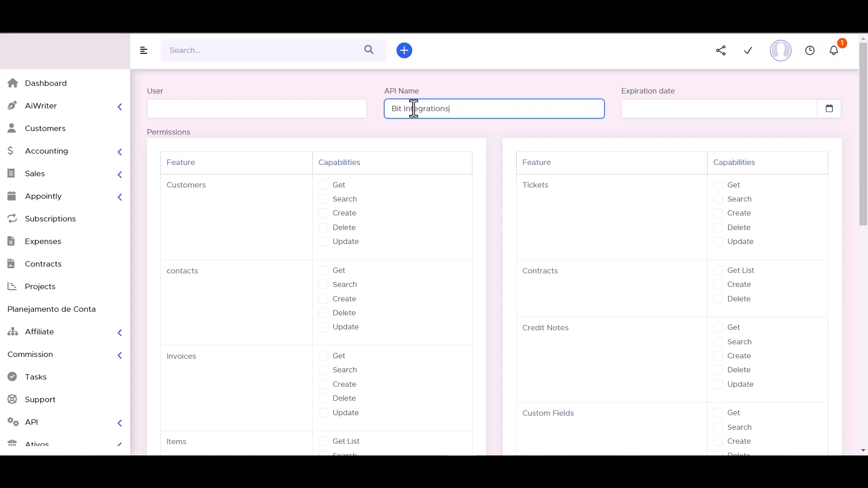
click(830, 110)
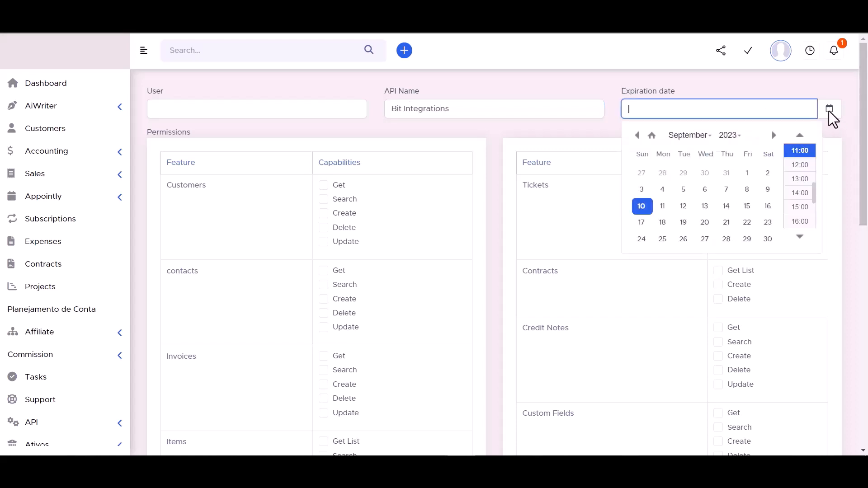
click(768, 239)
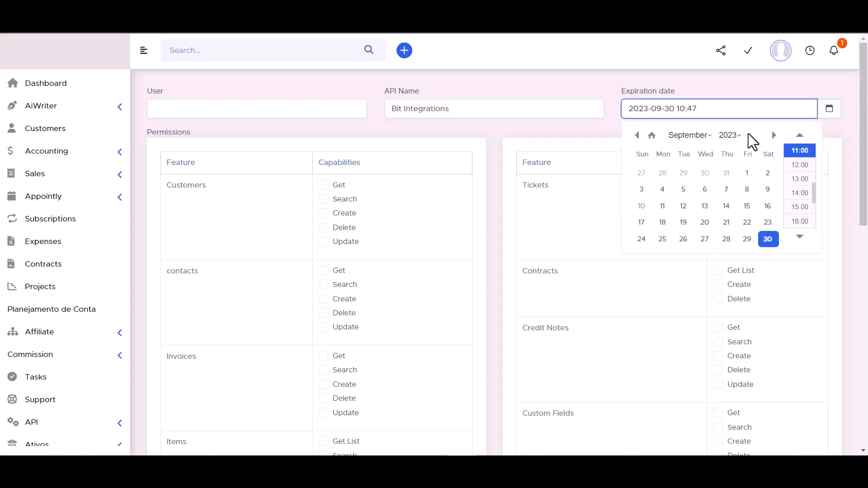
click(729, 135)
click(730, 164)
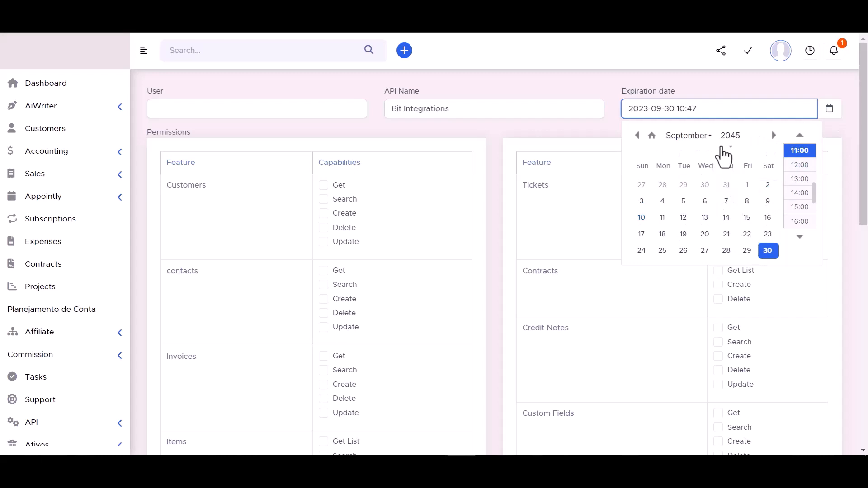
click(589, 81)
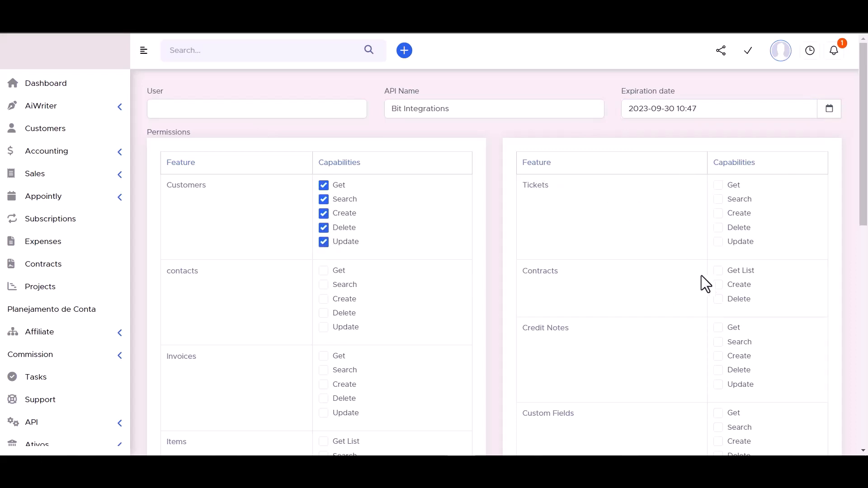
- Grant token permissions for Contracts, Tickets, contacts Create, and Invoices Get/Search/Create
click(719, 271)
click(718, 285)
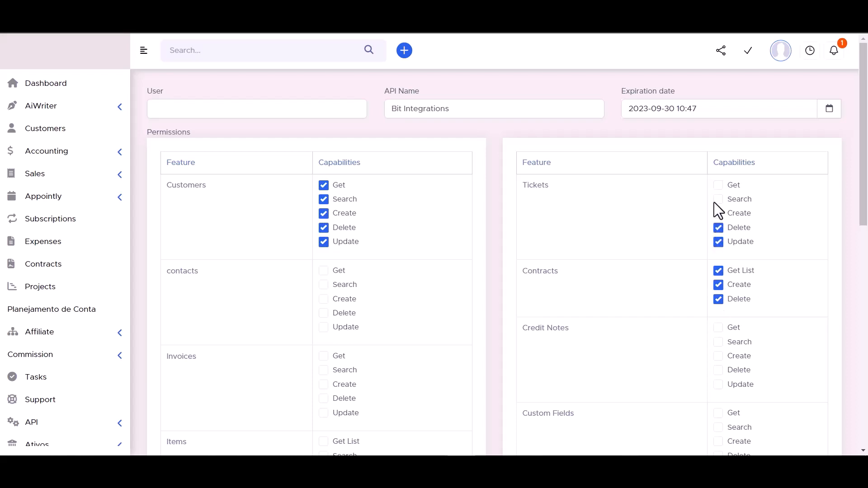
click(718, 213)
click(718, 185)
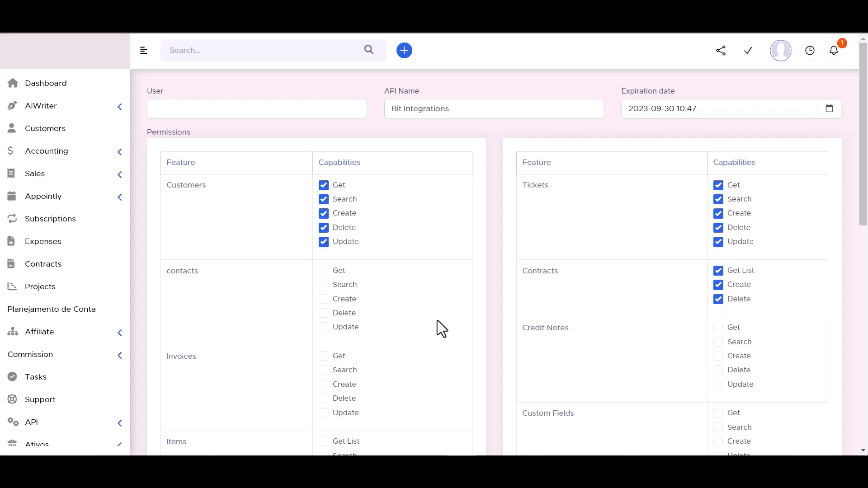
click(324, 298)
scroll(390, 248, down, 3)
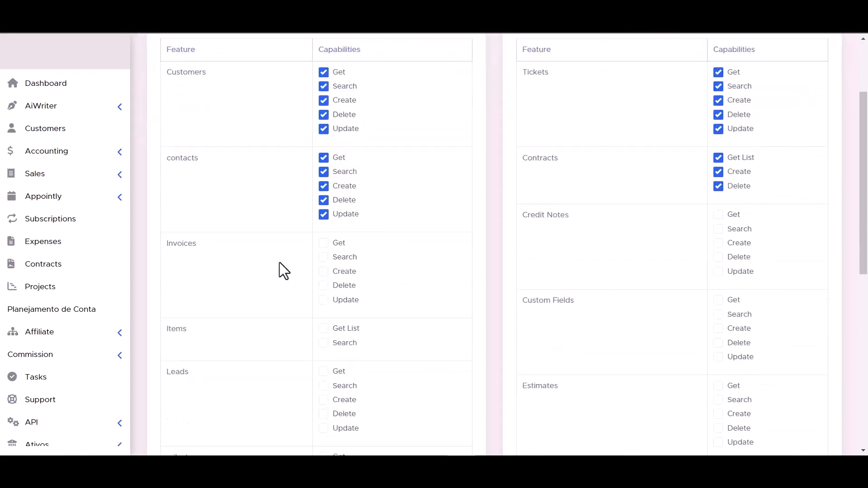
click(324, 243)
click(324, 256)
click(324, 272)
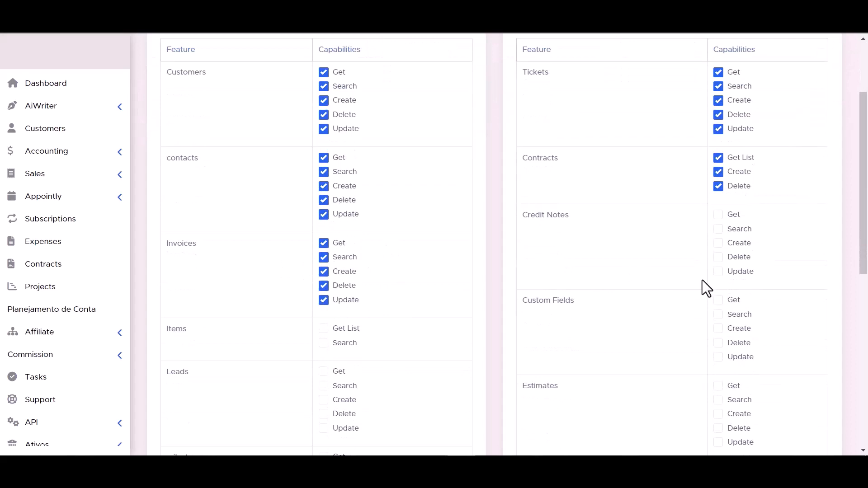
- Grant Credit Notes Get/Search/Create, Items Get List/Search, and Custom Fields Update/Delete/Create
click(719, 243)
click(719, 229)
click(719, 214)
scroll(380, 272, down, 3)
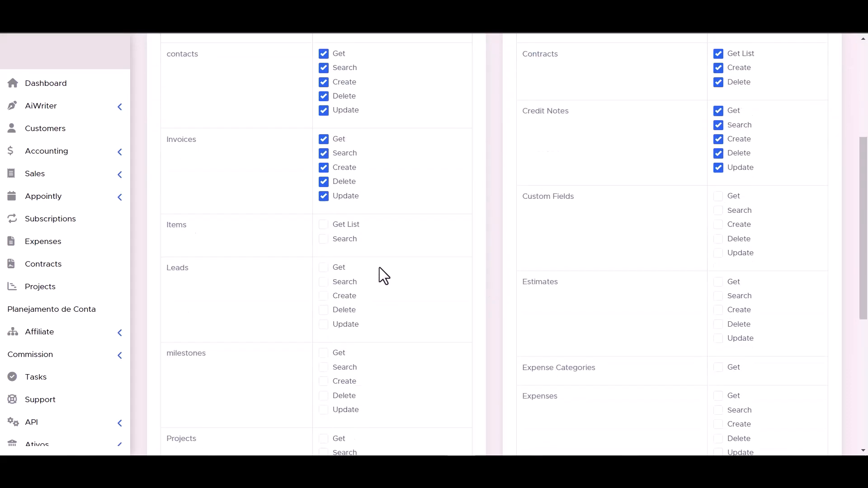
click(324, 230)
click(324, 215)
click(719, 244)
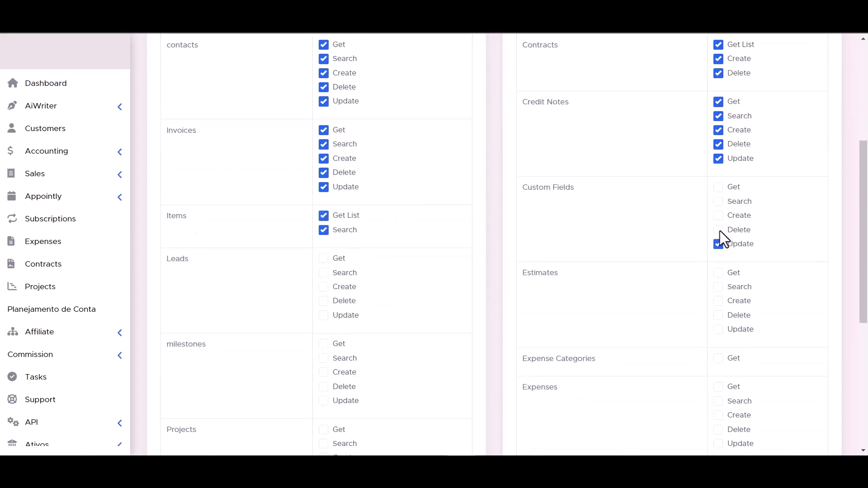
click(718, 230)
click(719, 215)
- Grant Leads Create/Delete/Update and Estimates Create/Update
click(323, 286)
click(324, 300)
click(324, 316)
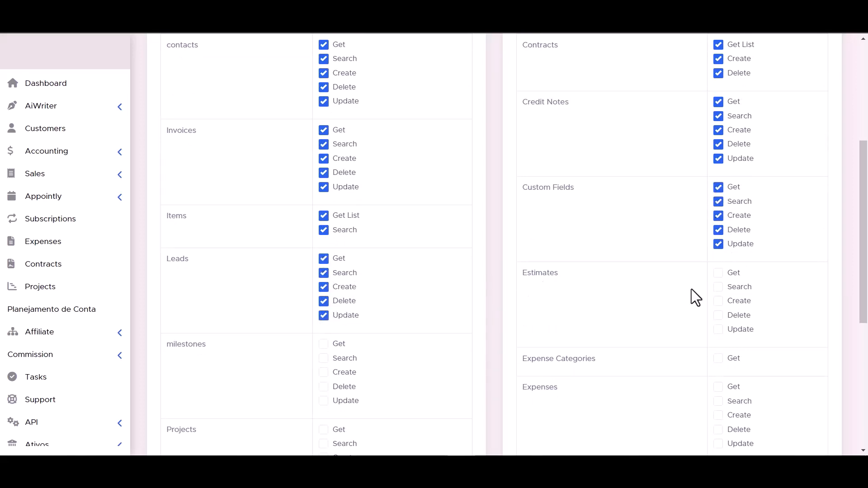
click(719, 300)
click(718, 330)
- Grant Expense Categories Get, Projects Create, Expenses Get/Search, and staffs Get/Search
scroll(717, 321, down, 2)
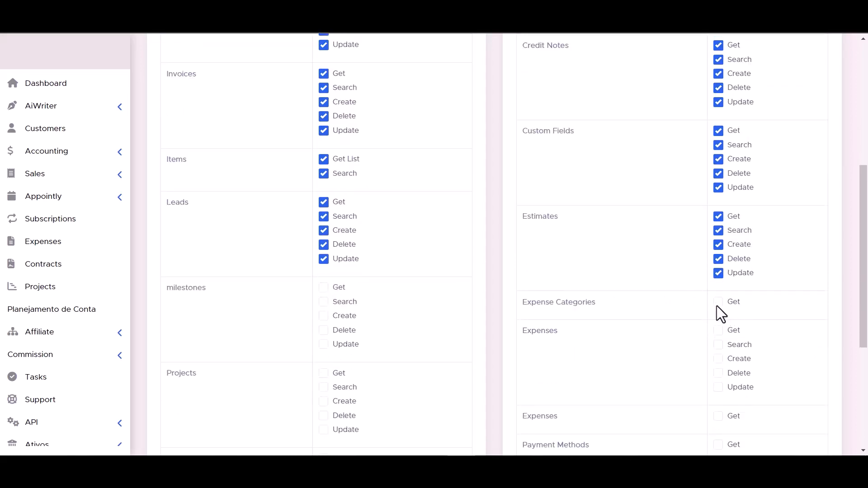
scroll(326, 301, down, 4)
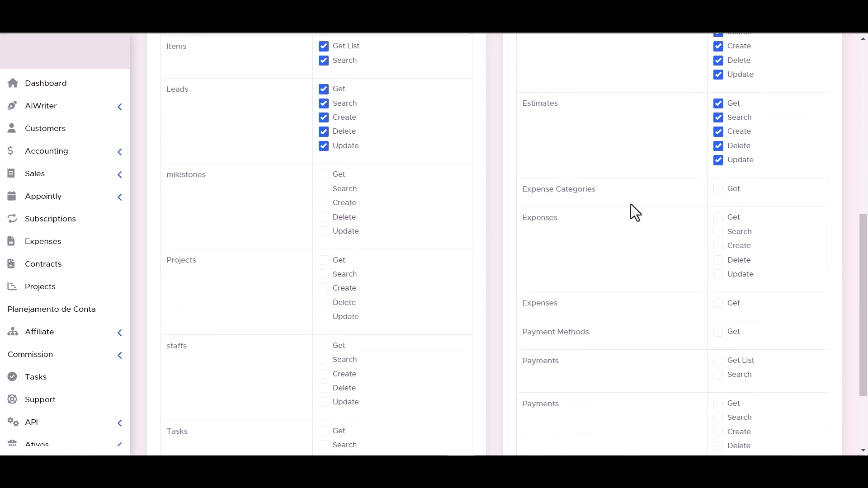
scroll(609, 213, down, 4)
scroll(324, 105, up, 1)
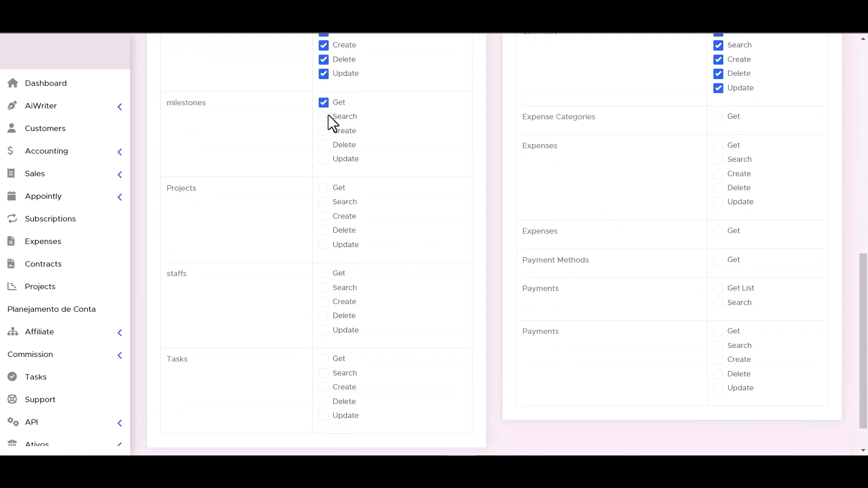
click(718, 117)
click(324, 217)
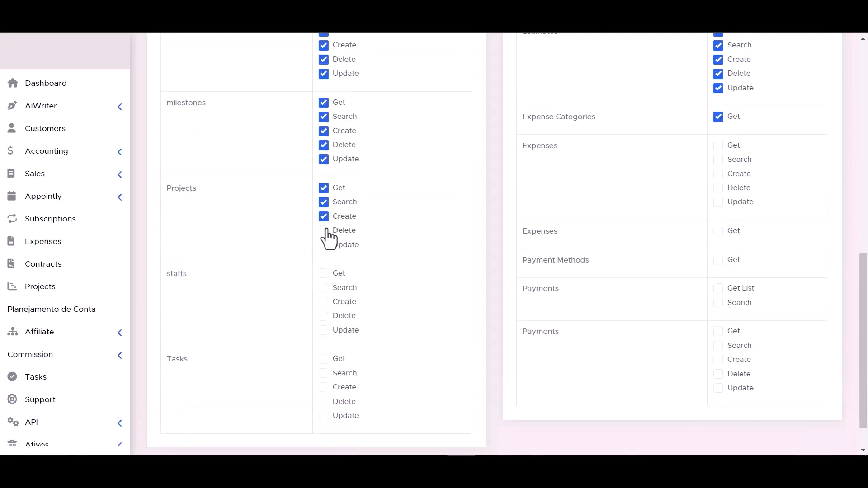
click(719, 145)
click(718, 160)
click(323, 274)
click(323, 288)
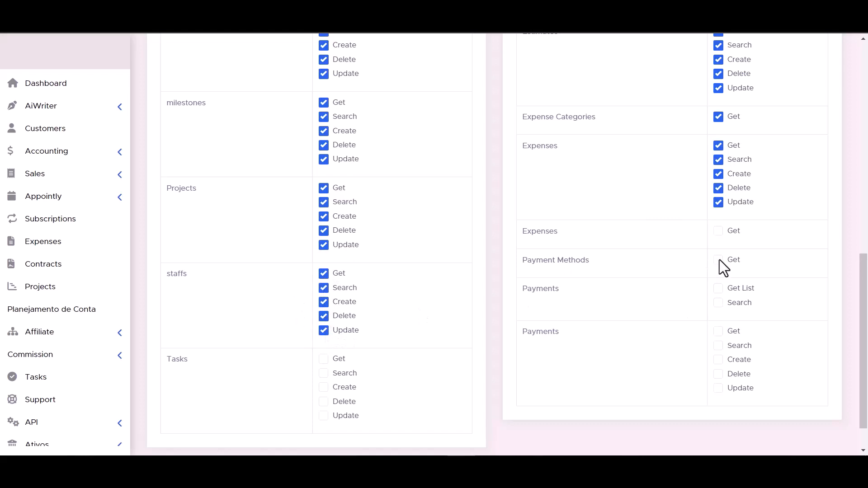
- Grant Tasks Get/Search/Create and Payments Update/Delete, then submit the token
scroll(710, 292, down, 1)
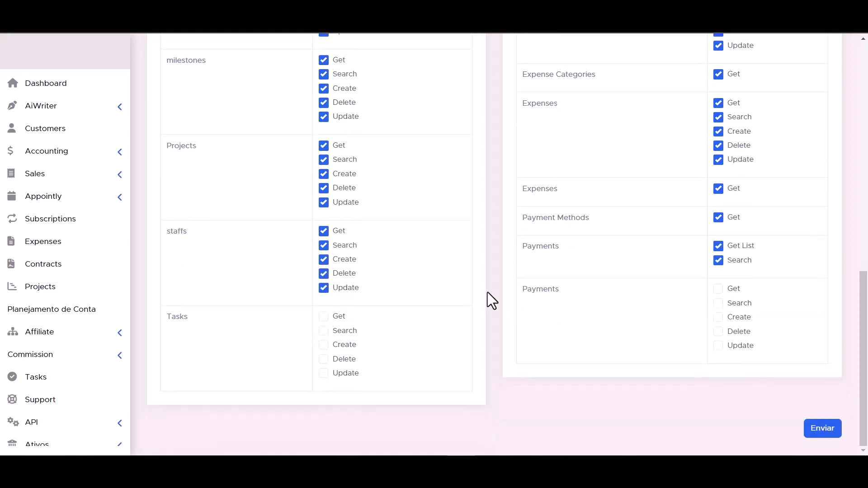
click(324, 345)
click(324, 330)
click(324, 316)
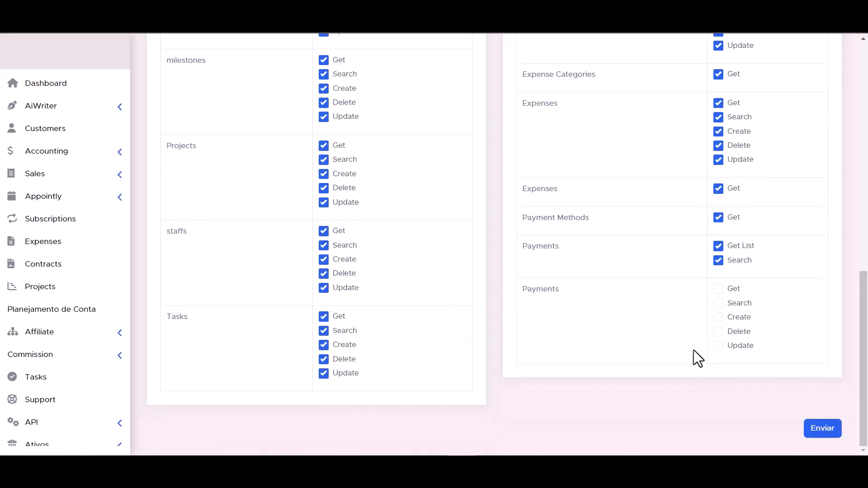
click(719, 346)
click(719, 331)
scroll(541, 359, up, 1)
scroll(542, 350, down, 1)
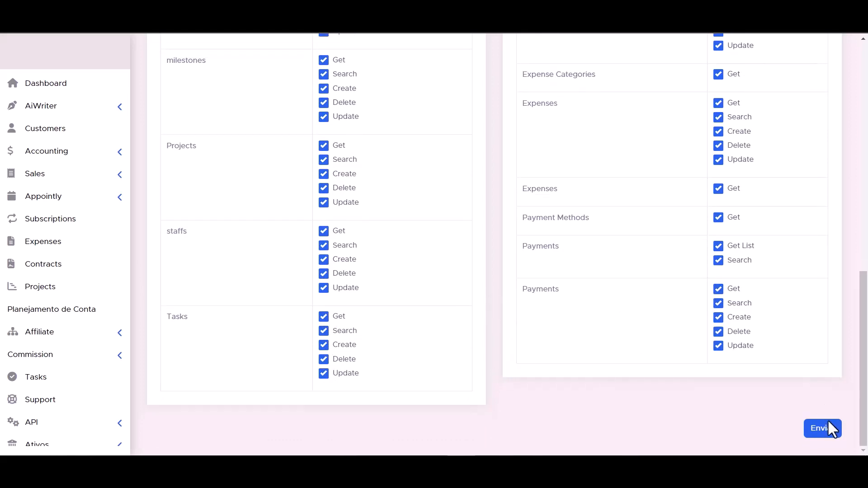
click(828, 432)
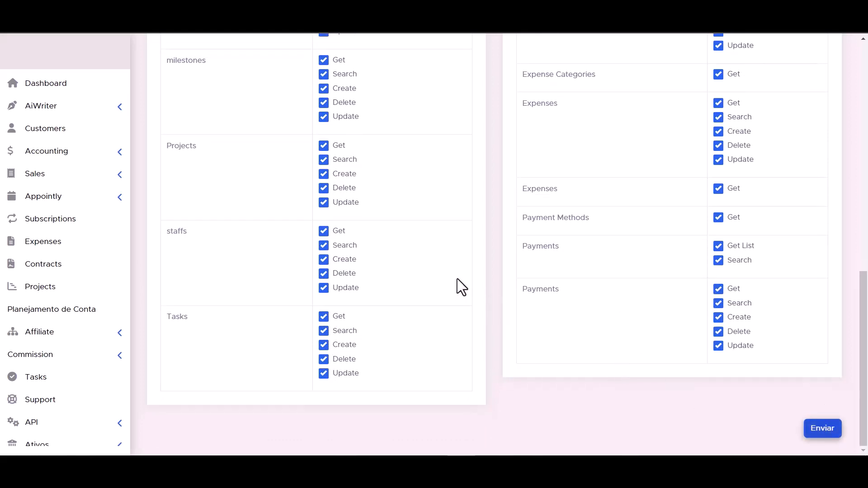
- Copy the new Perfex token into Bit Integrations' API Token field and authorize
triple_click(437, 209)
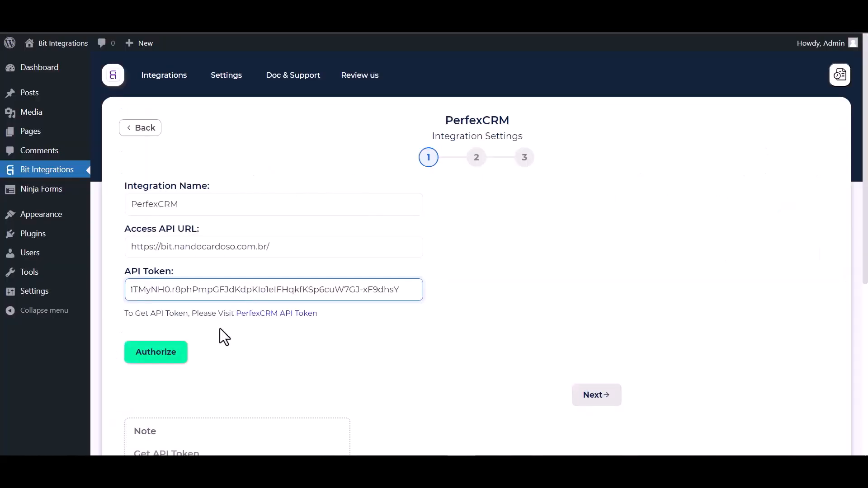
click(151, 355)
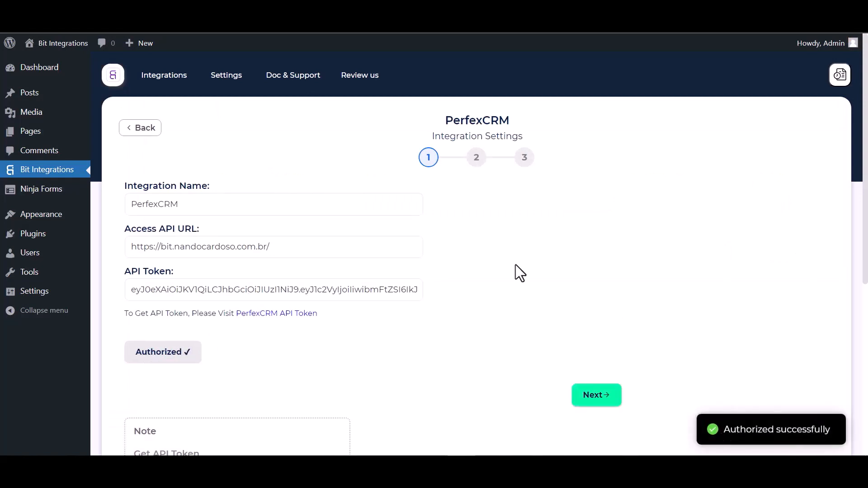
- Set the PerfexCRM action to Create Contact with customer Bit Integrations
scroll(515, 272, down, 1)
scroll(484, 284, up, 1)
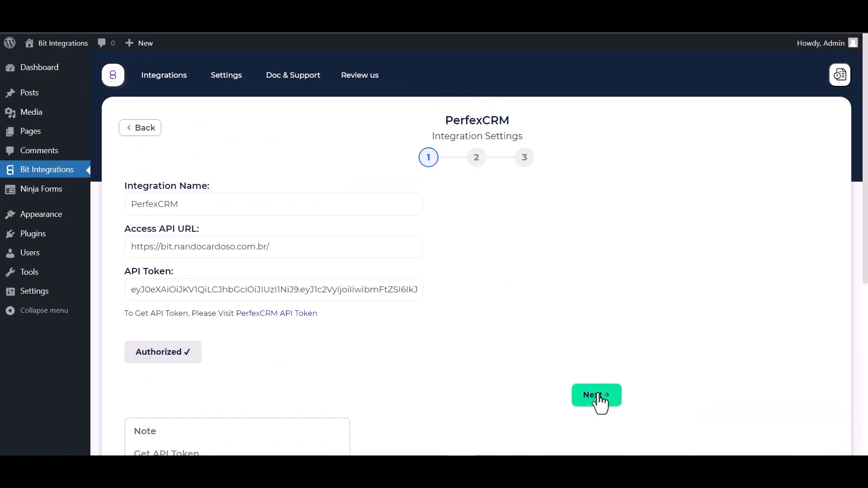
click(599, 396)
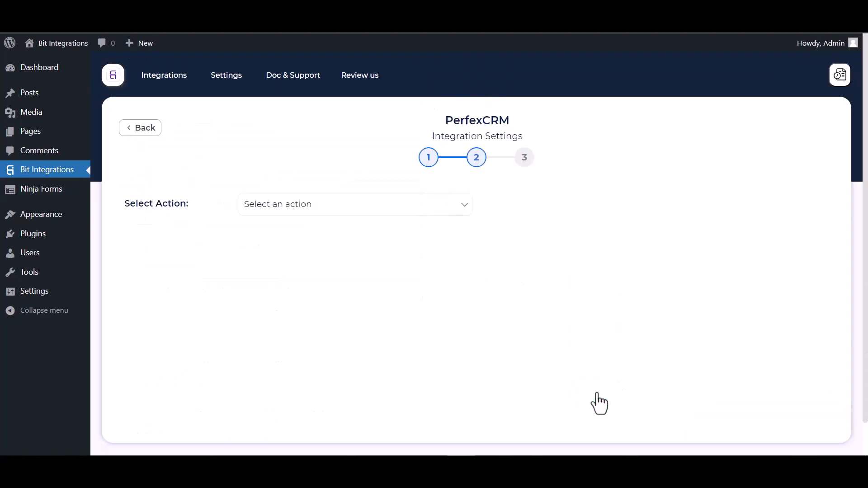
click(343, 212)
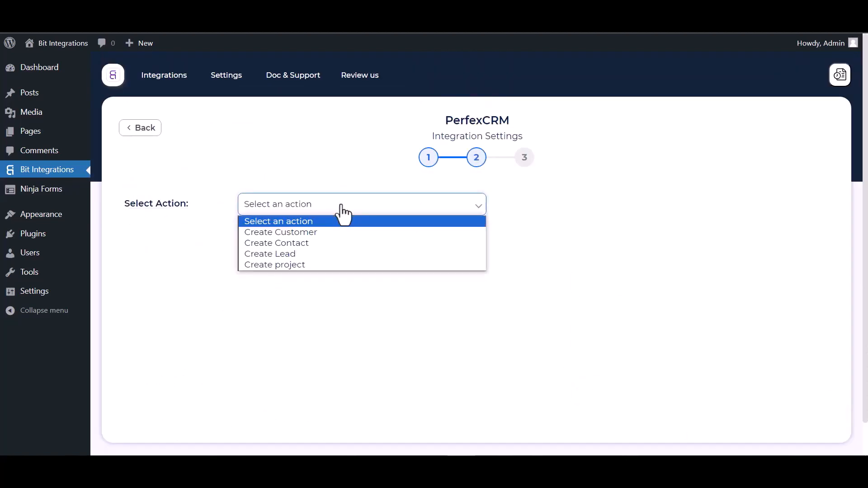
click(297, 247)
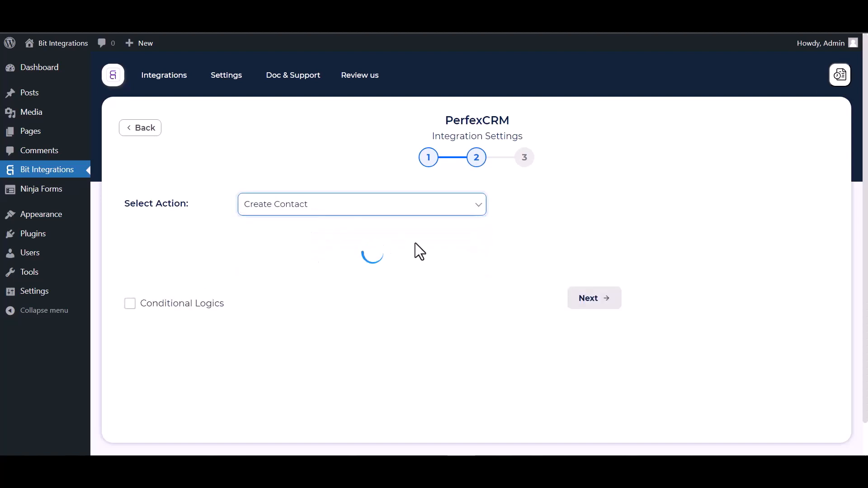
scroll(415, 250, down, 1)
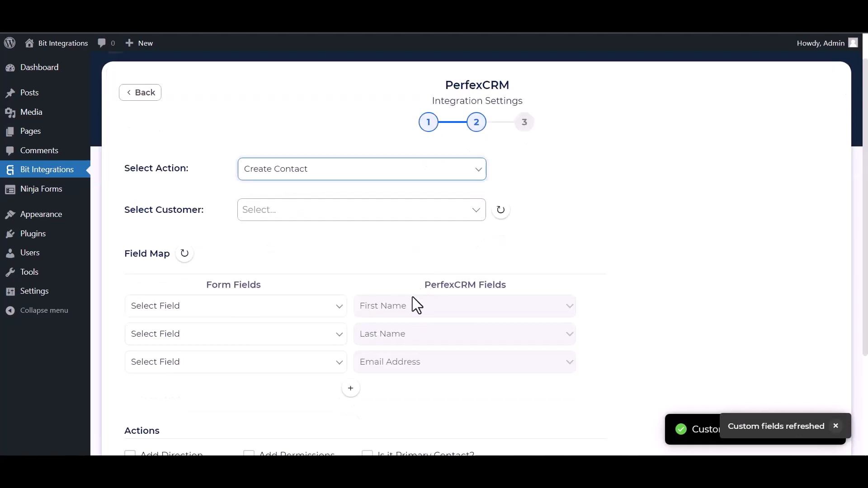
click(292, 212)
click(280, 235)
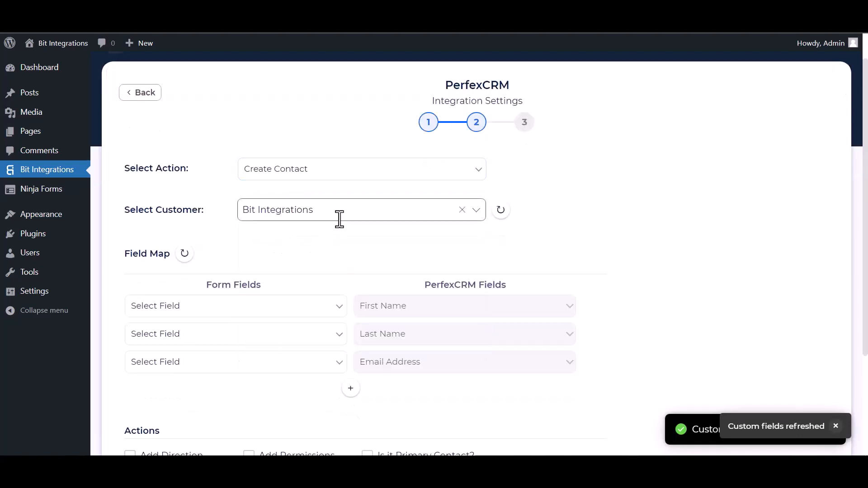
scroll(338, 220, down, 4)
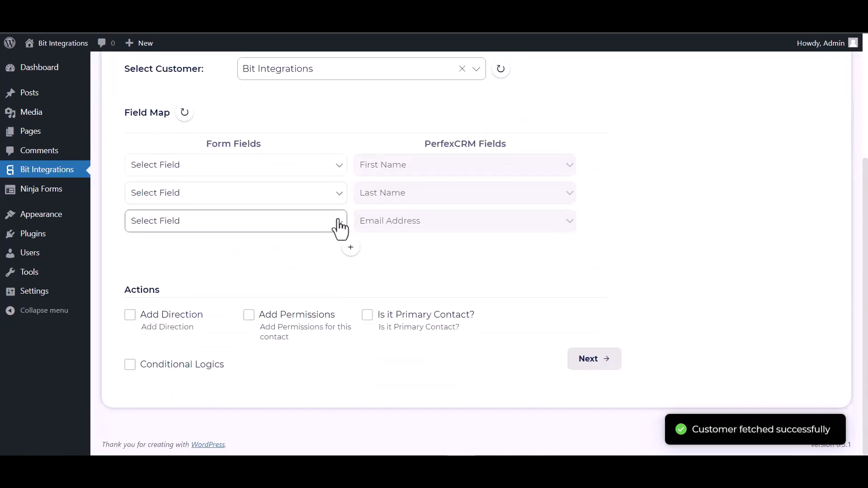
- Map form First Name, Last Name and Email to PerfexCRM First Name, Last Name, Email Address
click(246, 173)
click(195, 202)
click(246, 204)
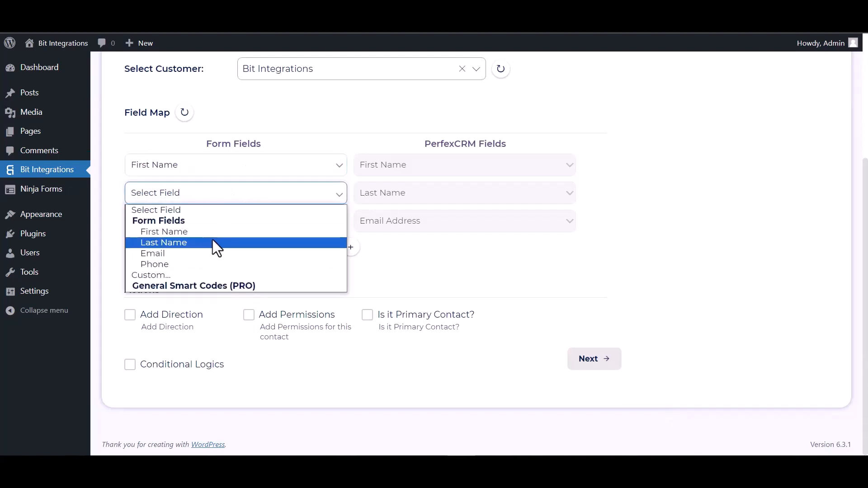
click(213, 243)
click(199, 226)
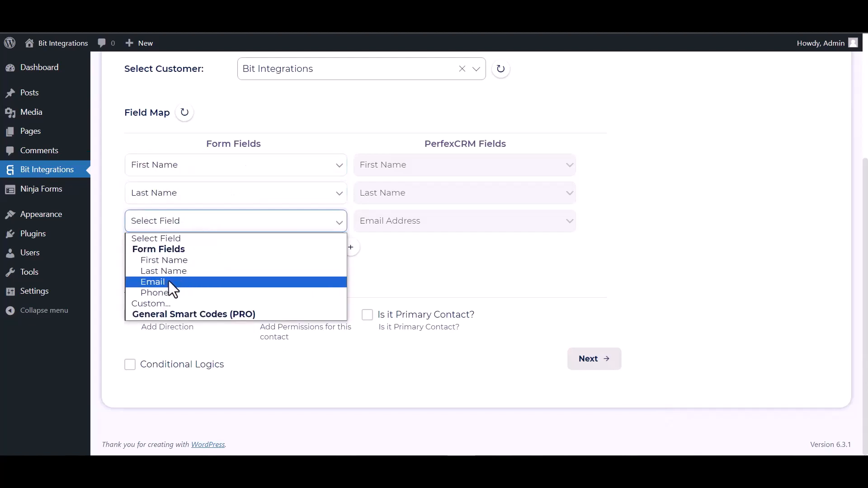
click(169, 281)
- Add a fourth mapping row pairing the form's Phone with Phone Number
click(351, 247)
click(381, 254)
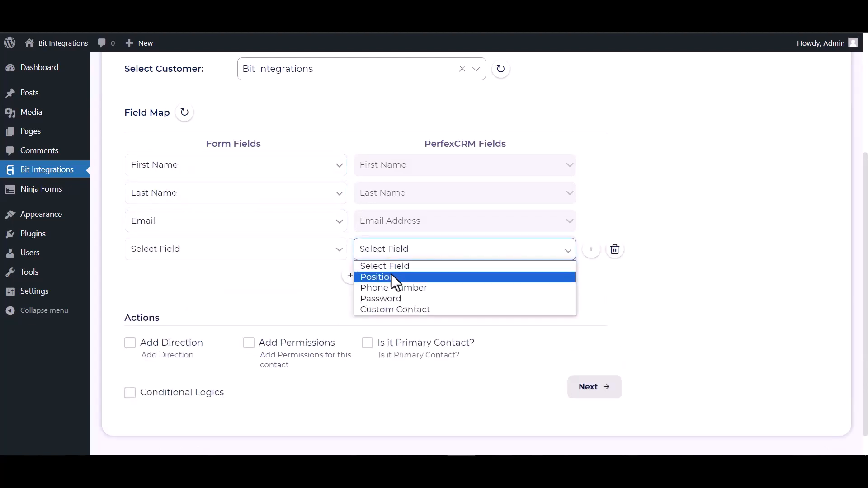
click(376, 287)
click(267, 252)
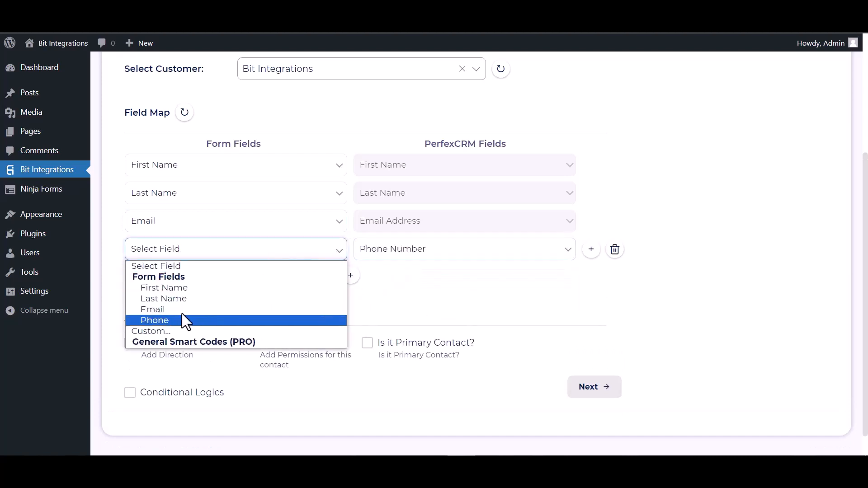
click(171, 320)
- Leave conditional logic off, then finish and save the integration
scroll(272, 271, down, 1)
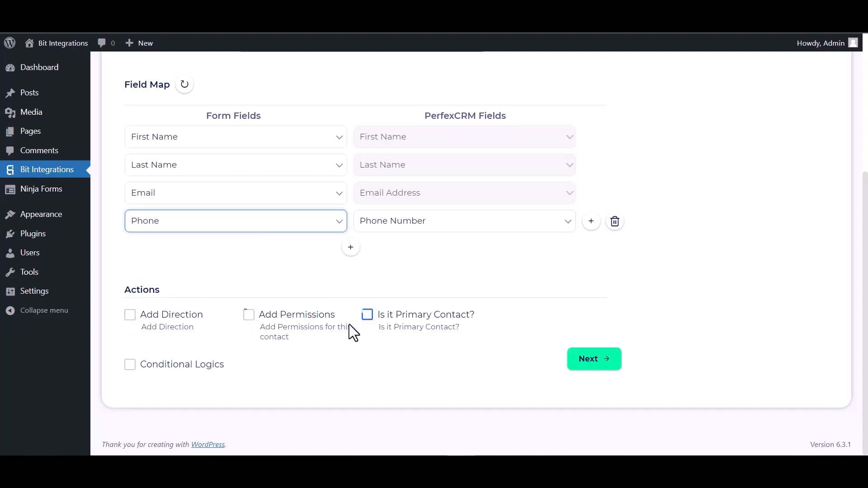
click(130, 364)
scroll(166, 334, down, 2)
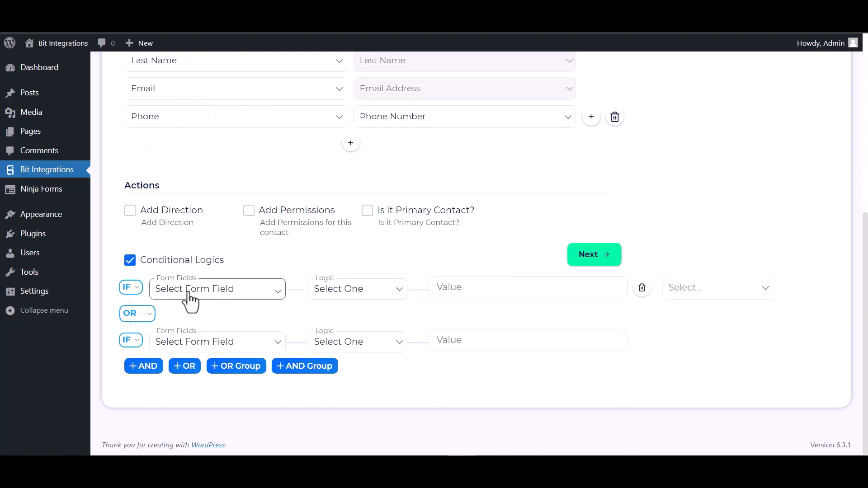
click(130, 261)
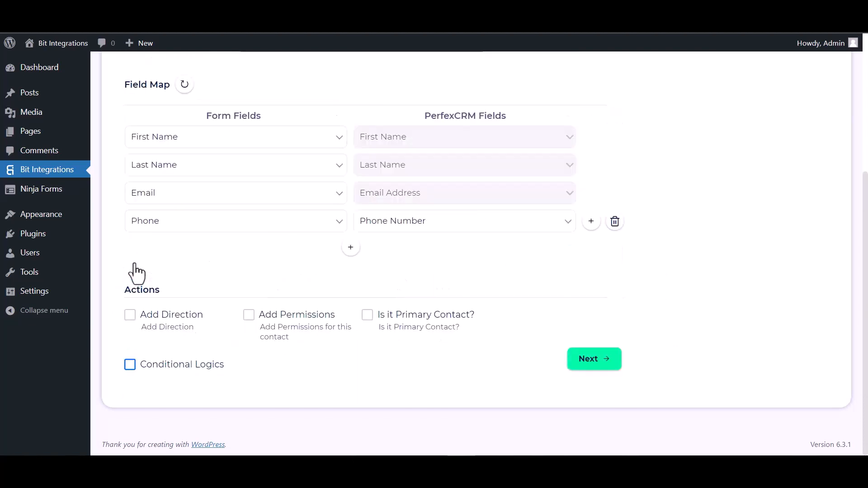
click(603, 360)
click(478, 220)
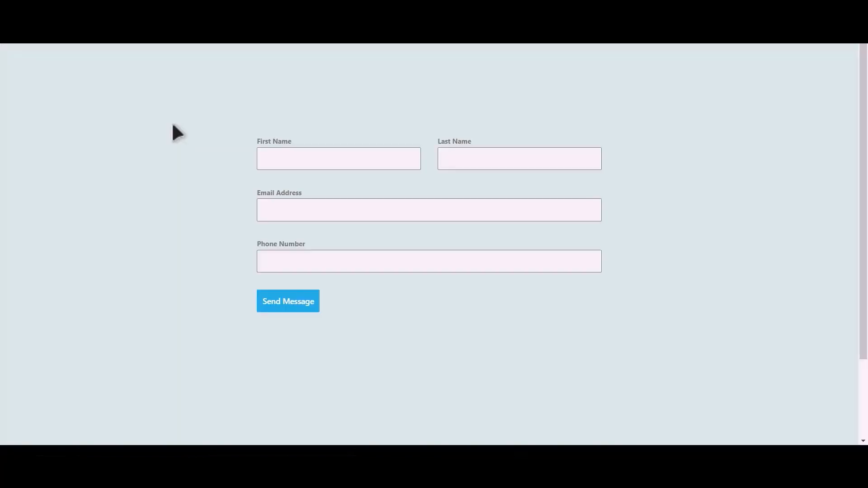
- Submit the test form as Bit Integrations with an email and phone, then view Perfex Customers
click(352, 161)
key(Tab)
text(Integra)
text(tions)
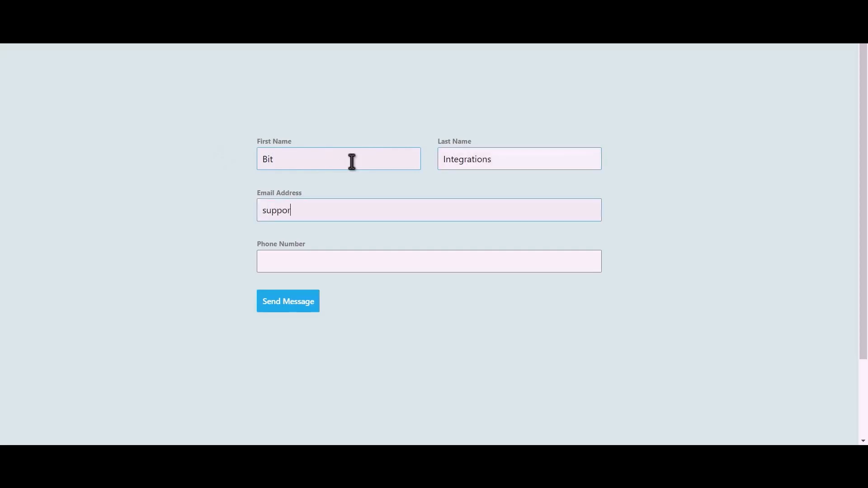
text(4445556)
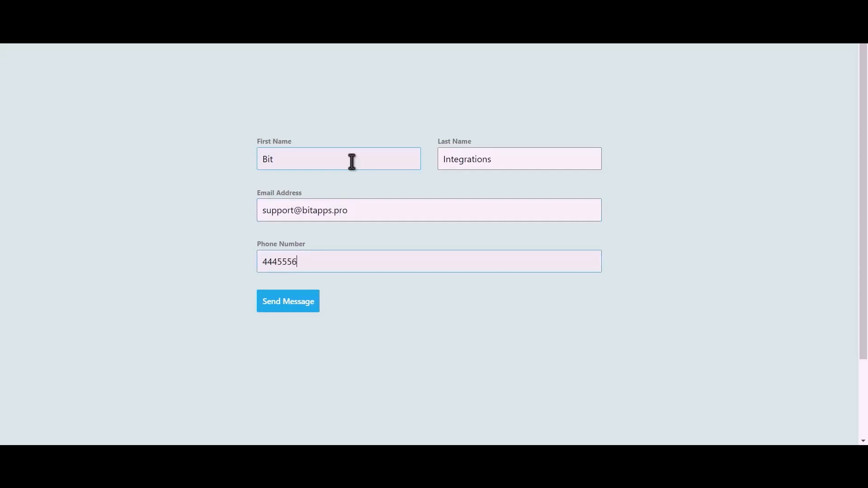
text(66)
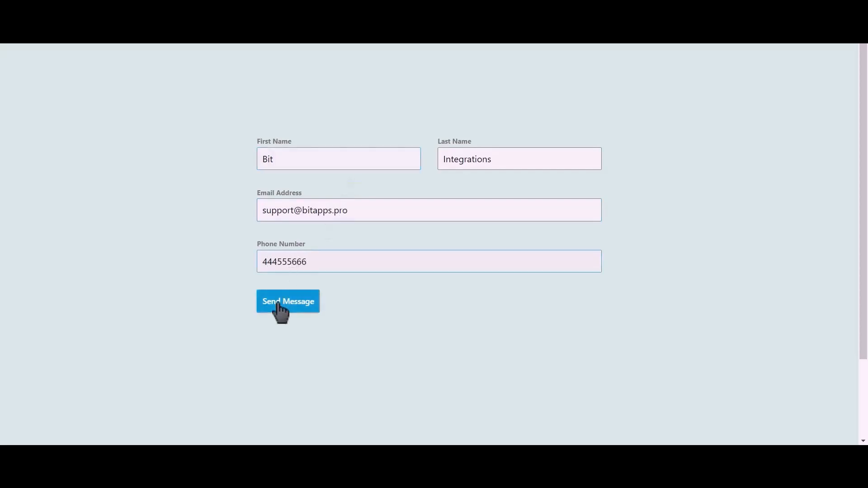
click(299, 306)
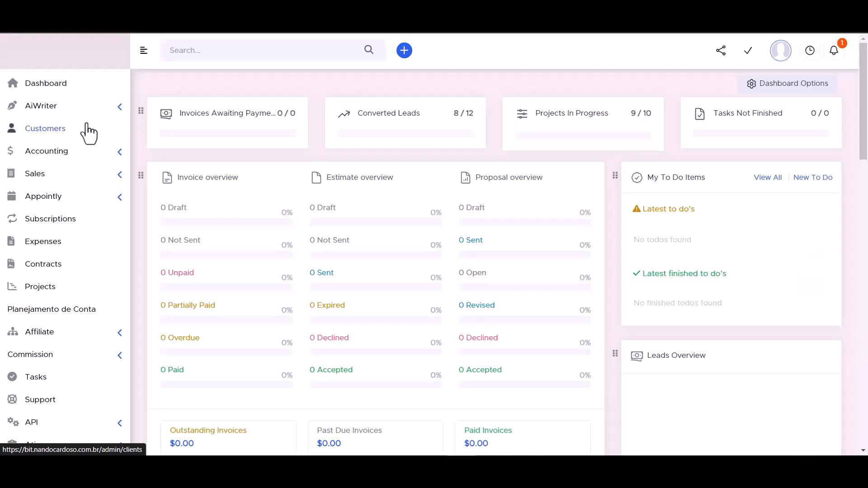
click(87, 130)
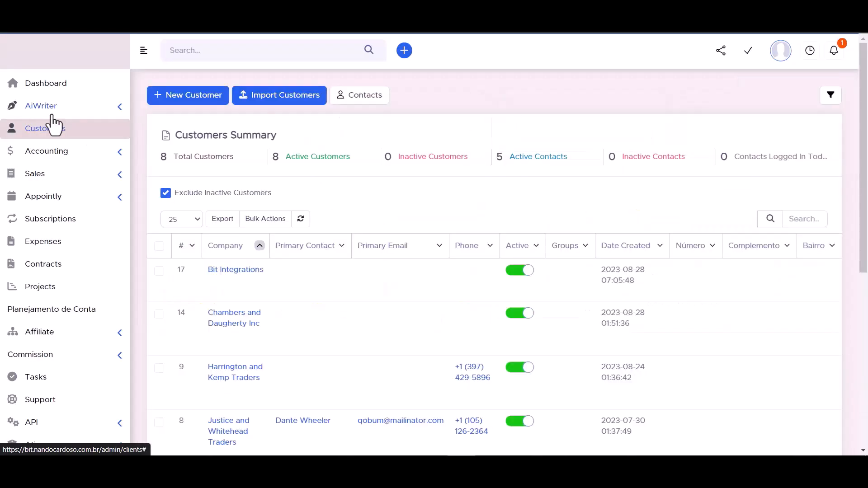
- Open the new contact under the Bit Integrations customer's Contacts for editing to check its details
mouse_move(228, 275)
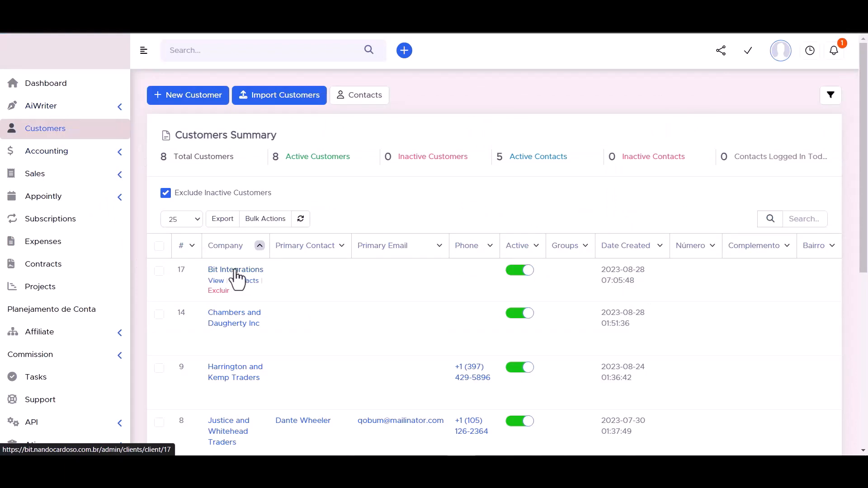
click(235, 274)
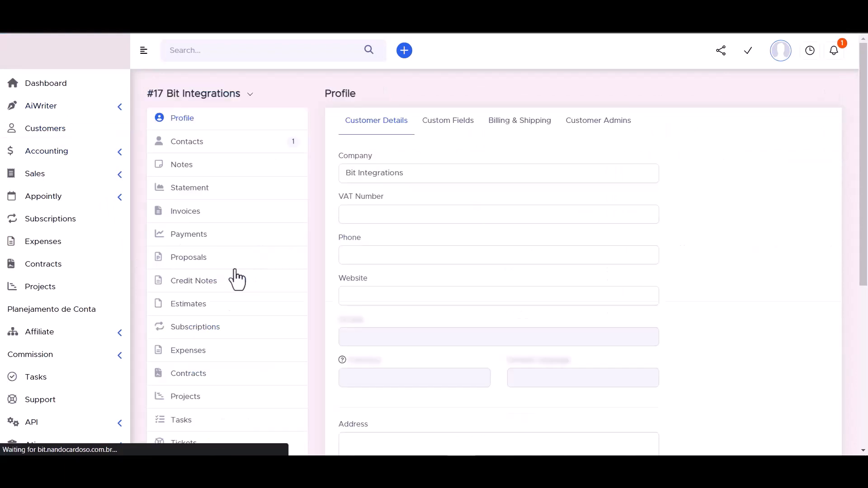
click(186, 143)
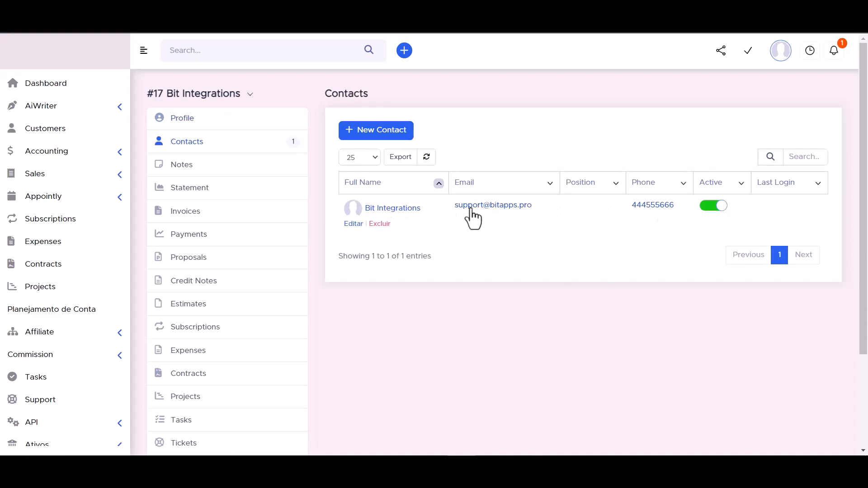
click(395, 216)
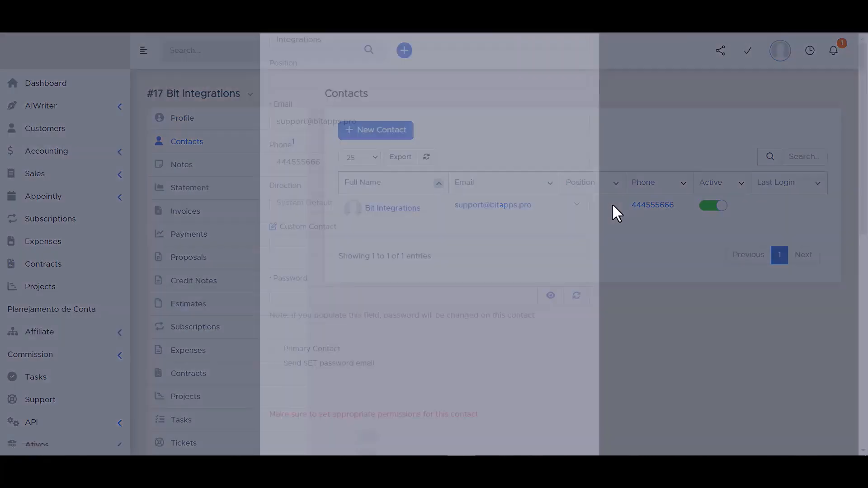
scroll(301, 205, down, 3)
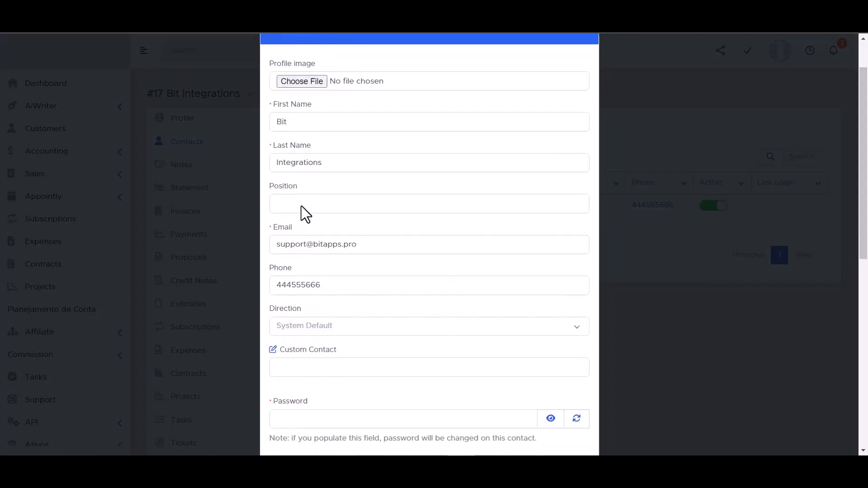